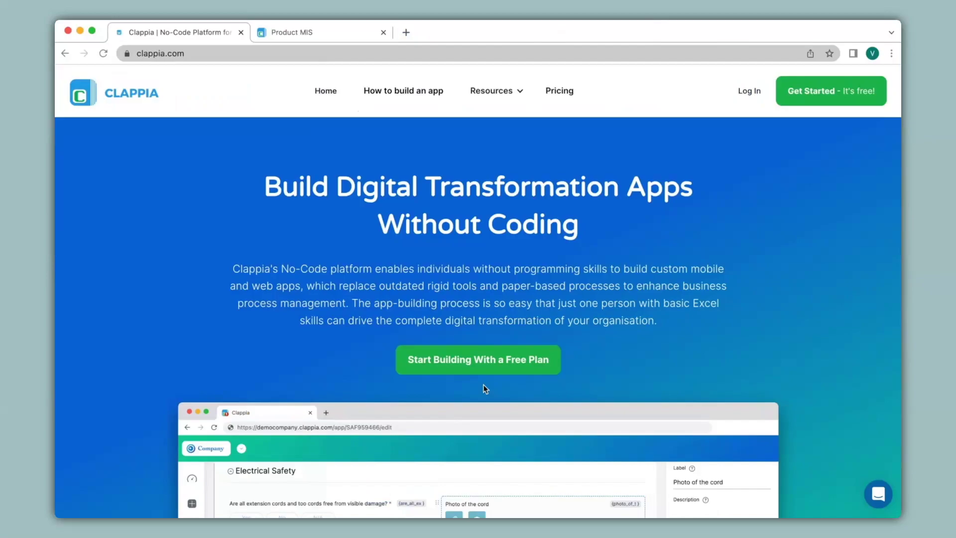
Switch to the Product MIS tab to show its empty Product Master entry form
scroll(483, 384, "down", 5)
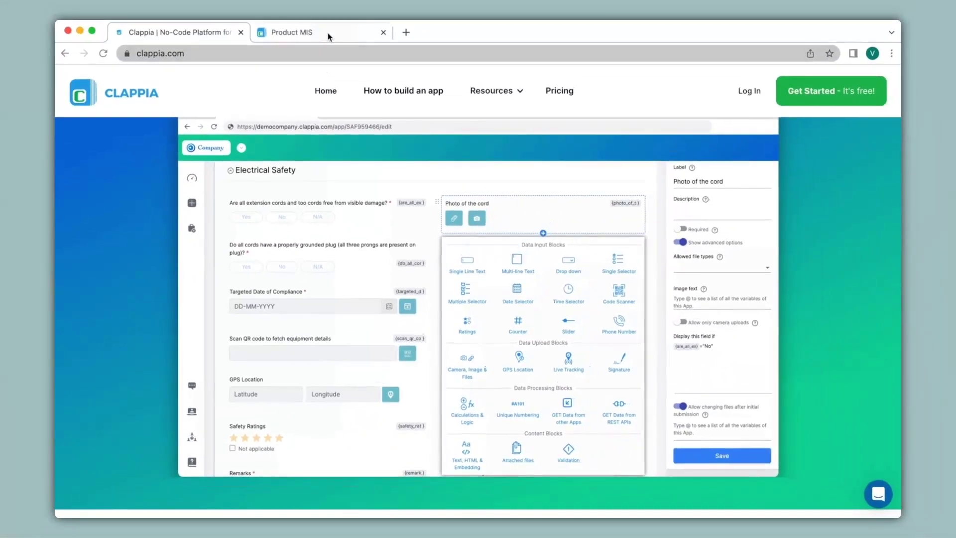
left_click(327, 32)
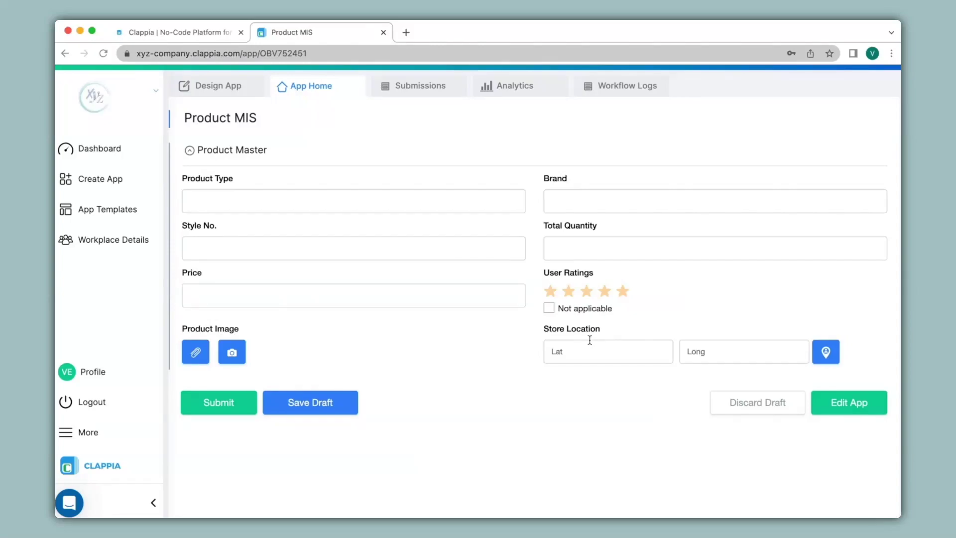
left_click(399, 92)
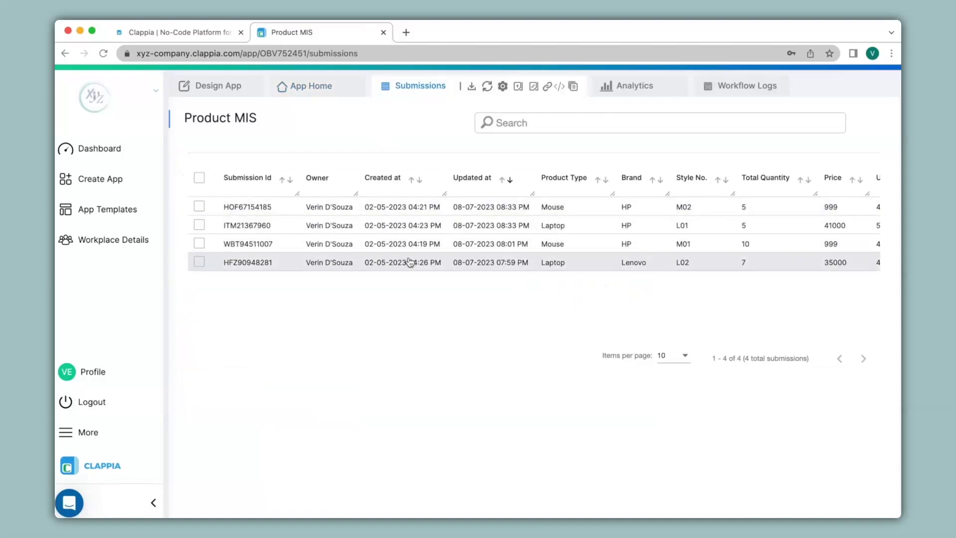
left_click(318, 94)
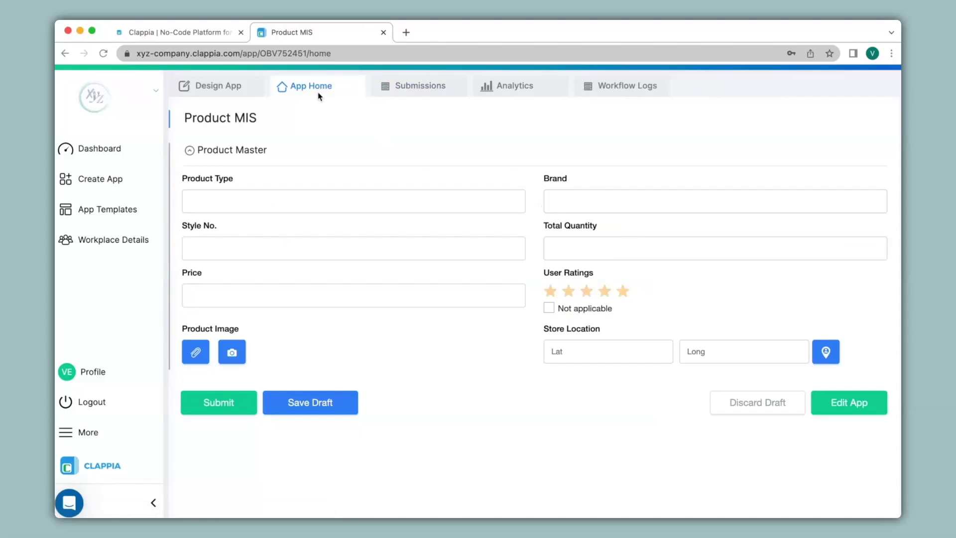
left_click(412, 88)
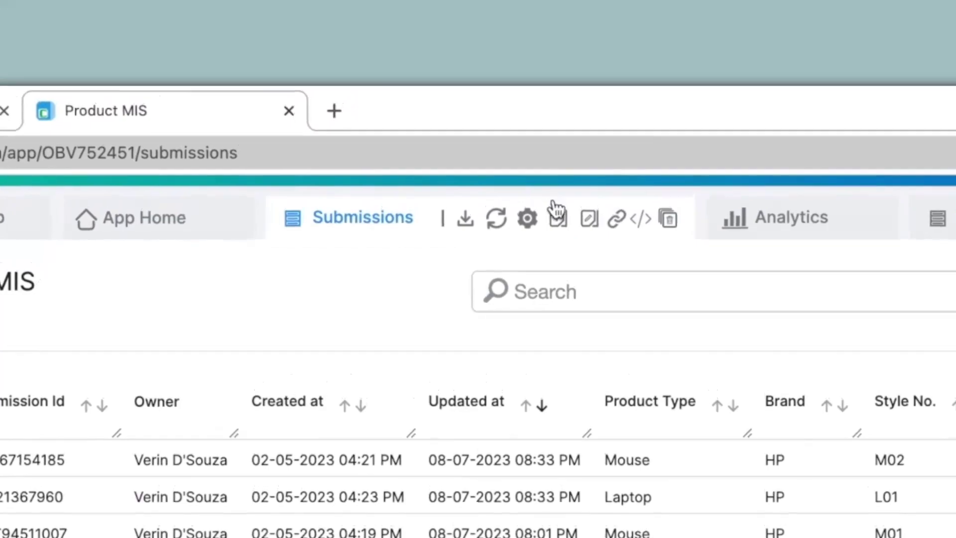
Download the Product MIS blank spreadsheet and open OBV752451_blank_upload_excel in Excel
left_click(542, 128)
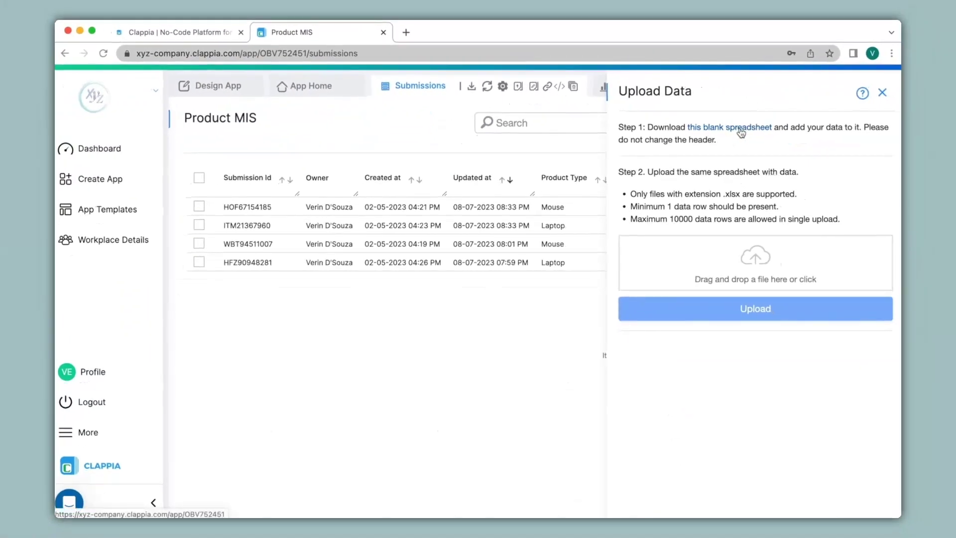
left_click(741, 128)
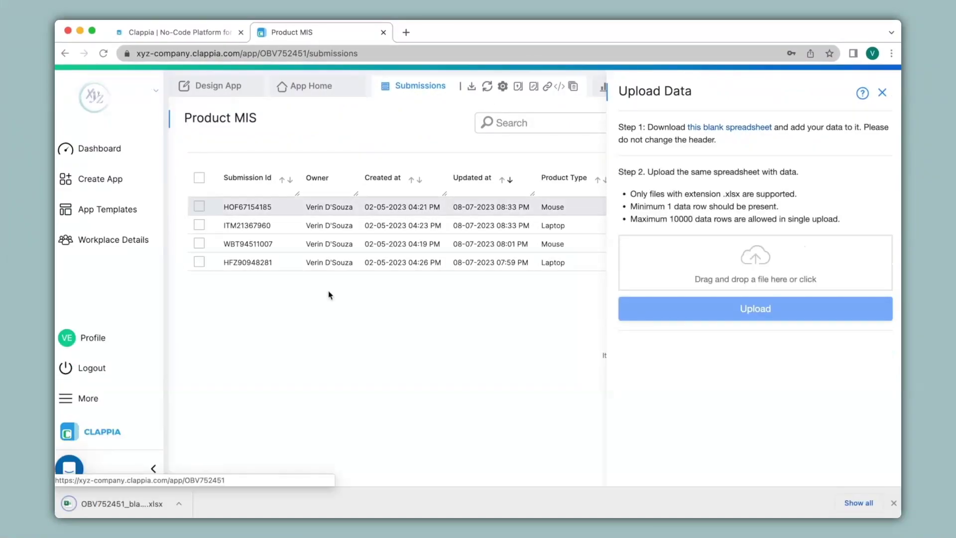
left_click(164, 508)
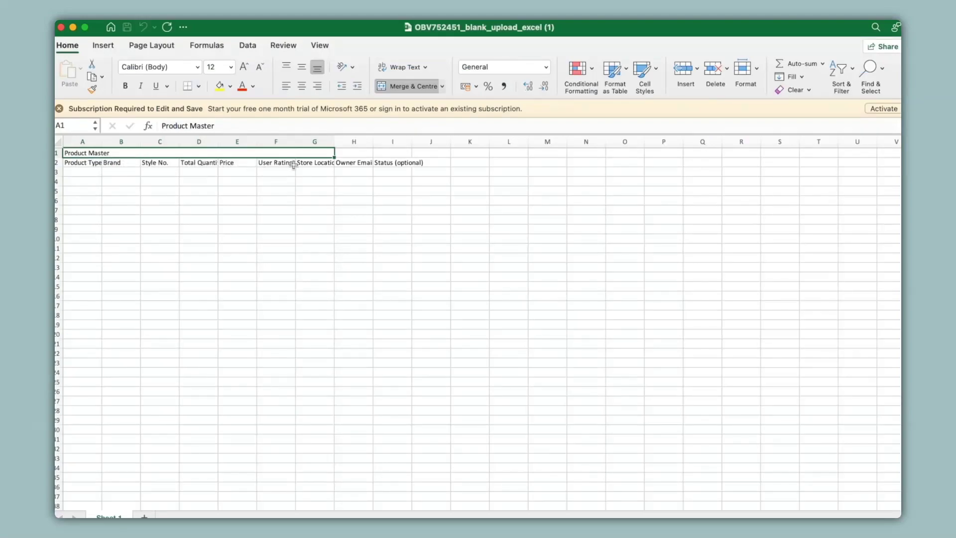
Close the blank upload template in Excel to return to the Upload Data panel
left_click(61, 27)
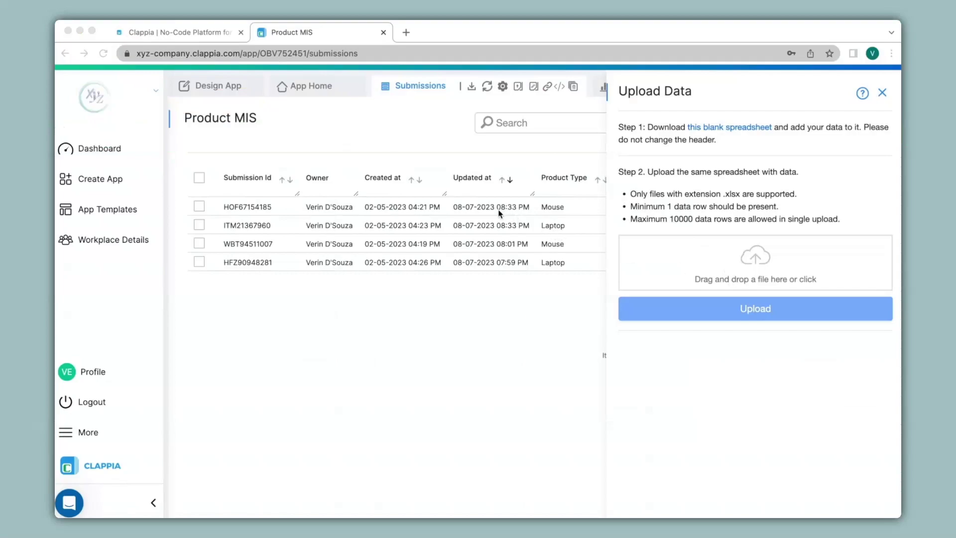
Close the Upload Data panel on the Product MIS Submissions page
left_click(882, 94)
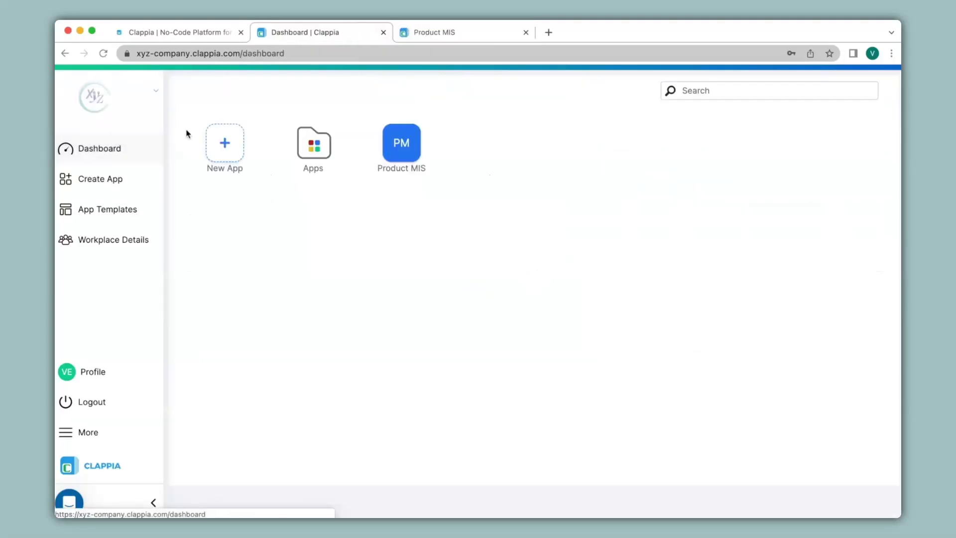
Create a new app and title it 'Stock'
left_click(227, 143)
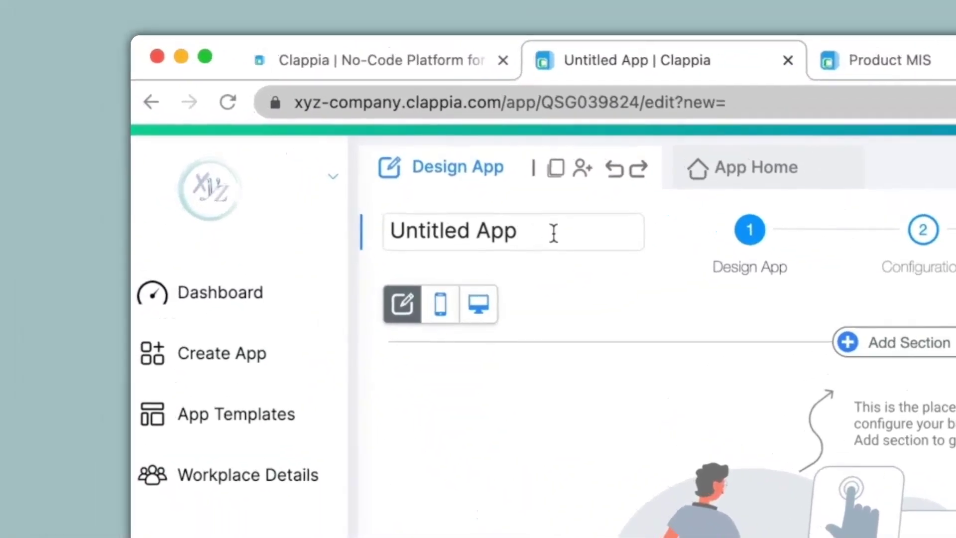
left_click_drag(264, 118, 183, 117)
type("Stock")
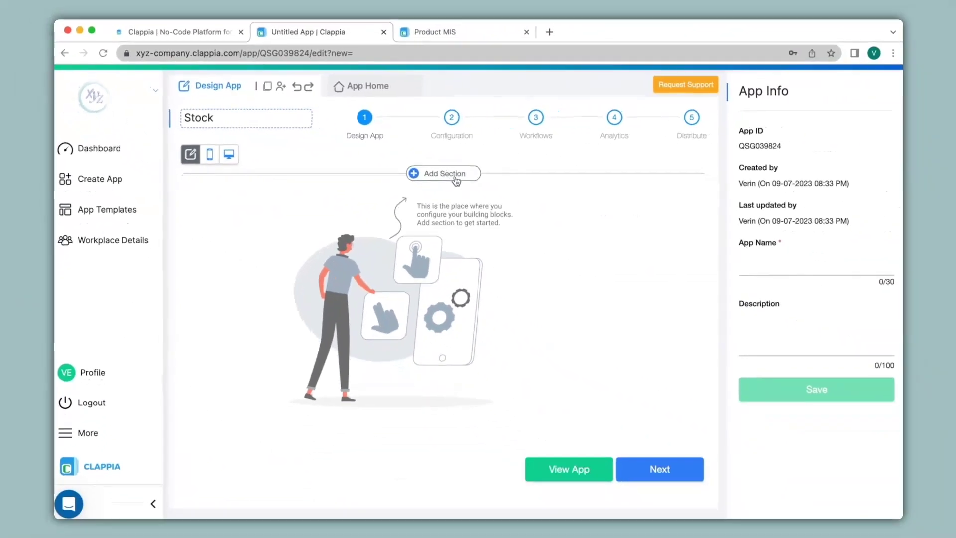
Add and save a section named 'Product Information', then start adding a field to it
left_click(927, 348)
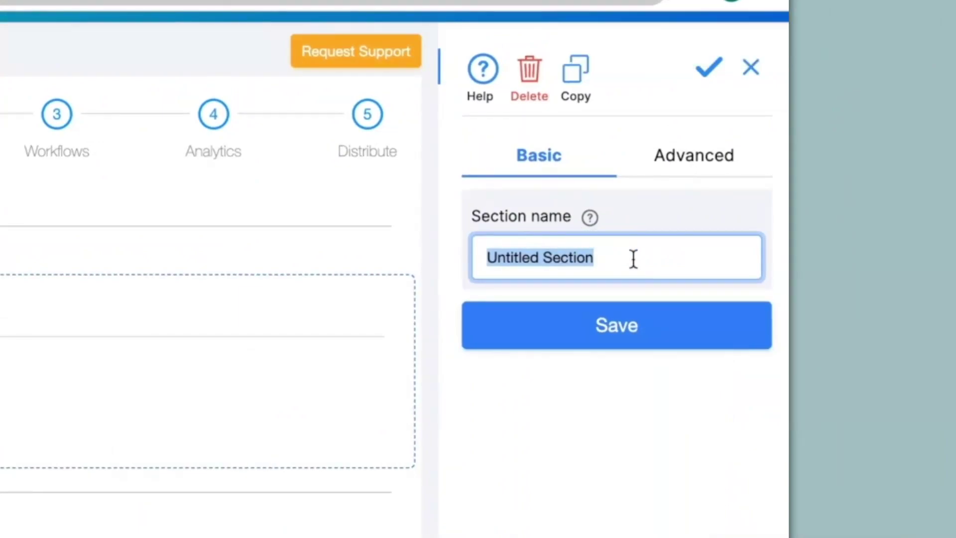
type("Product Information")
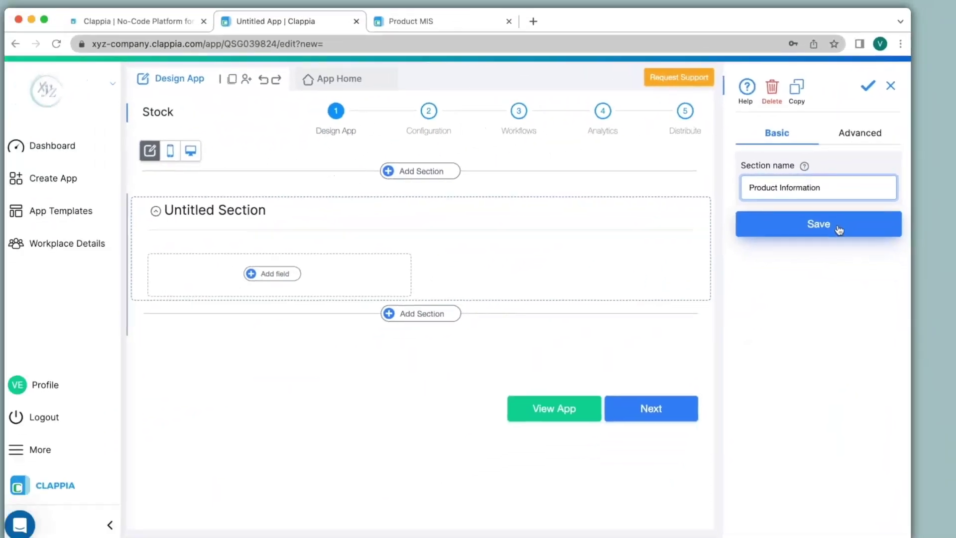
left_click(660, 335)
left_click(312, 276)
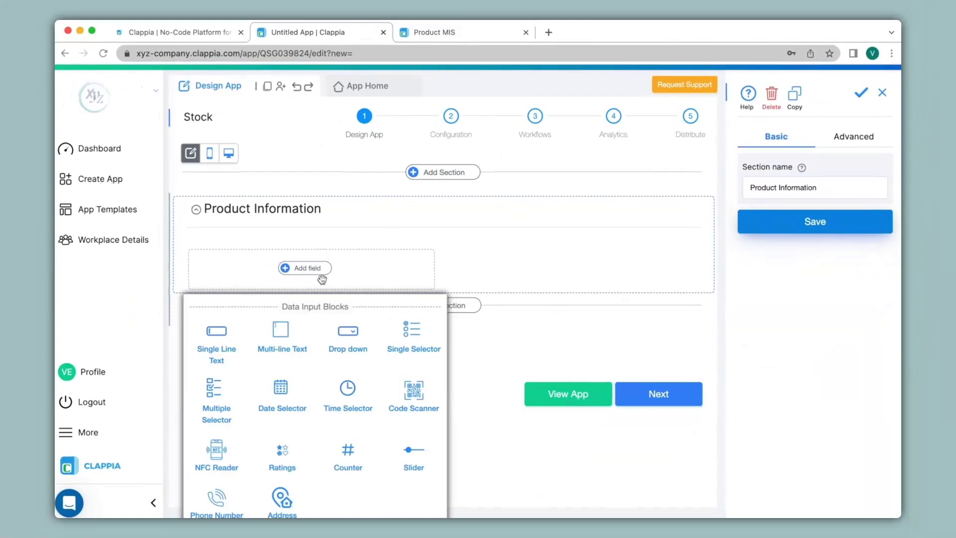
scroll(323, 281, "down", 5)
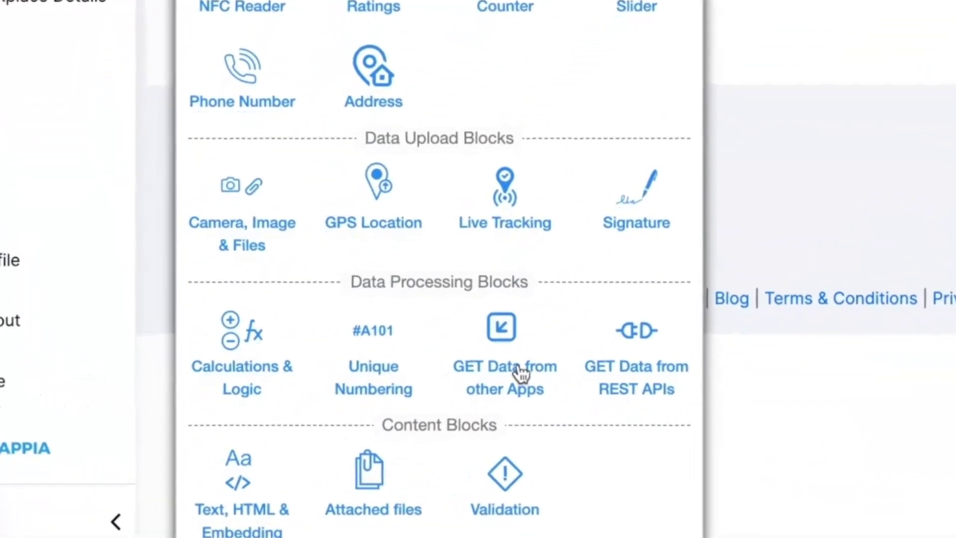
Add a GET Data from other Apps field labelled 'Search Product'
left_click(362, 443)
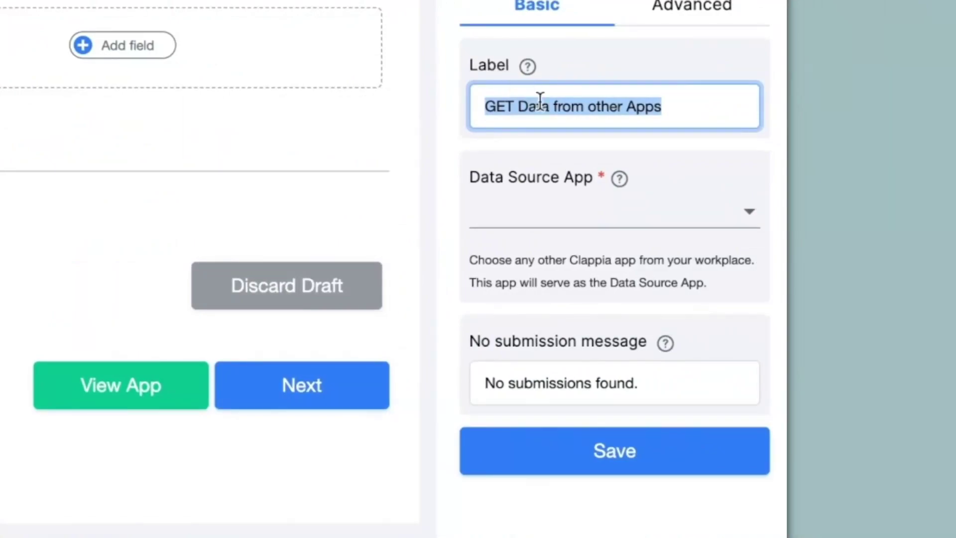
type("Search Product")
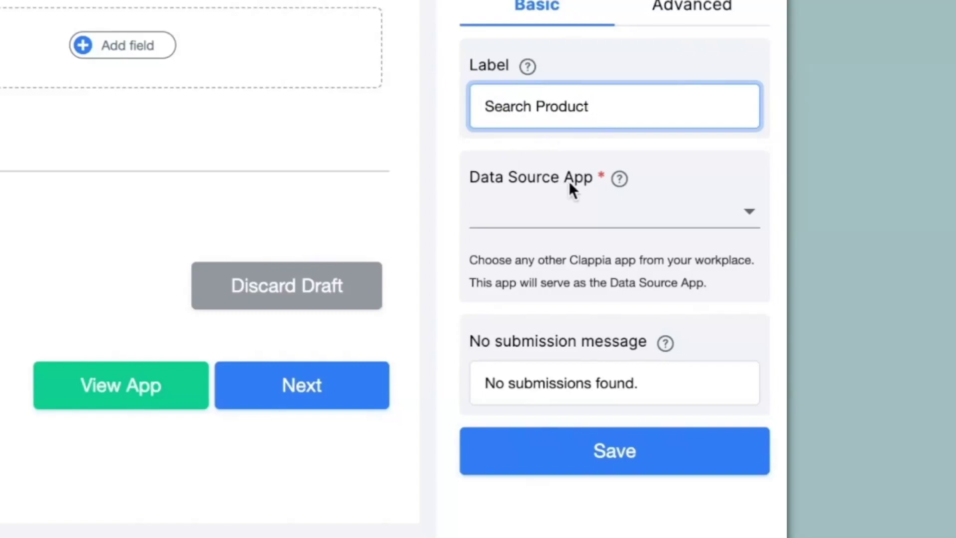
Source the Search Product field from Product MIS, searchable by Style No
left_click(573, 222)
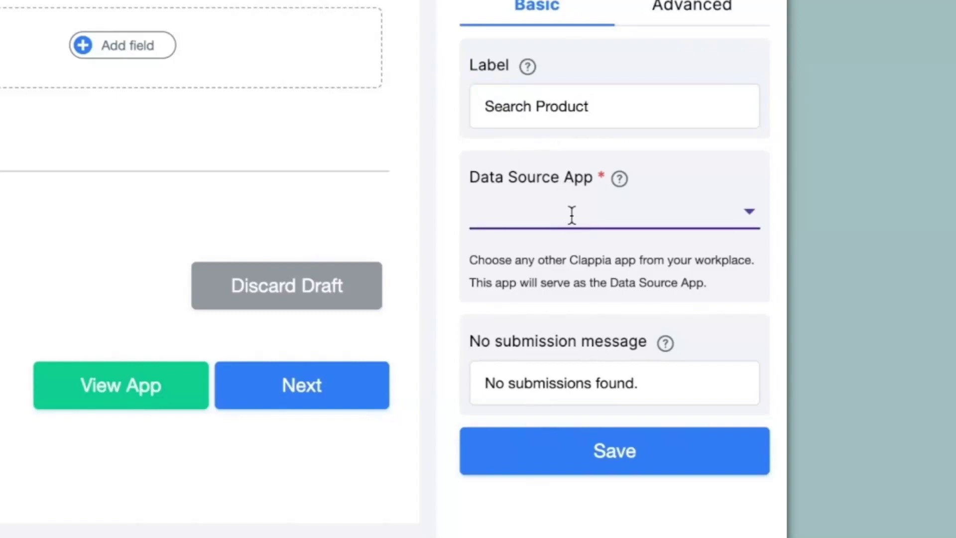
type("P")
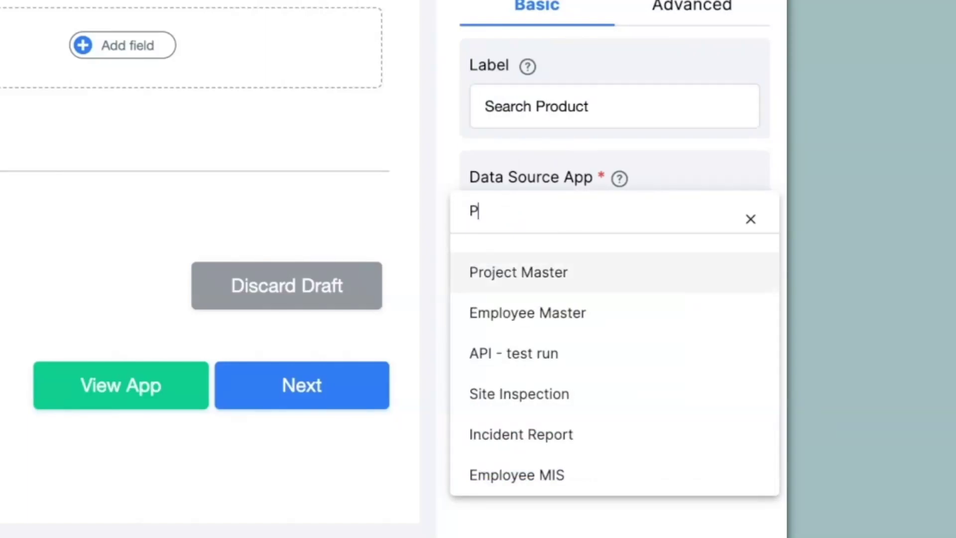
type("roduct")
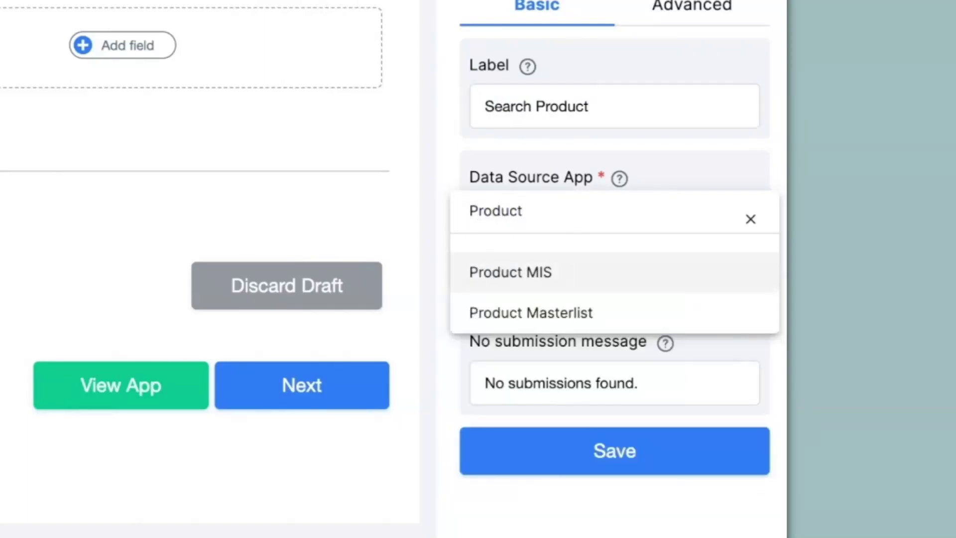
left_click(491, 271)
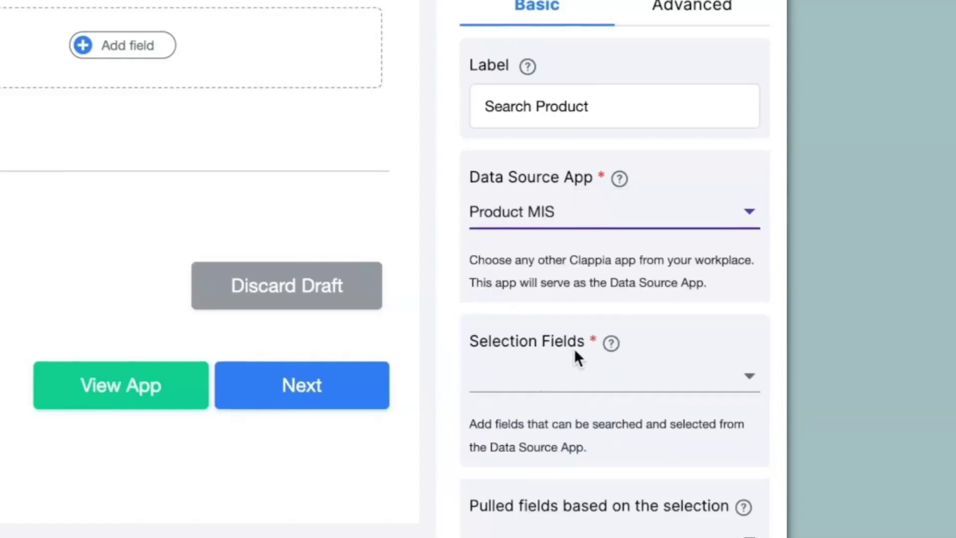
left_click(567, 371)
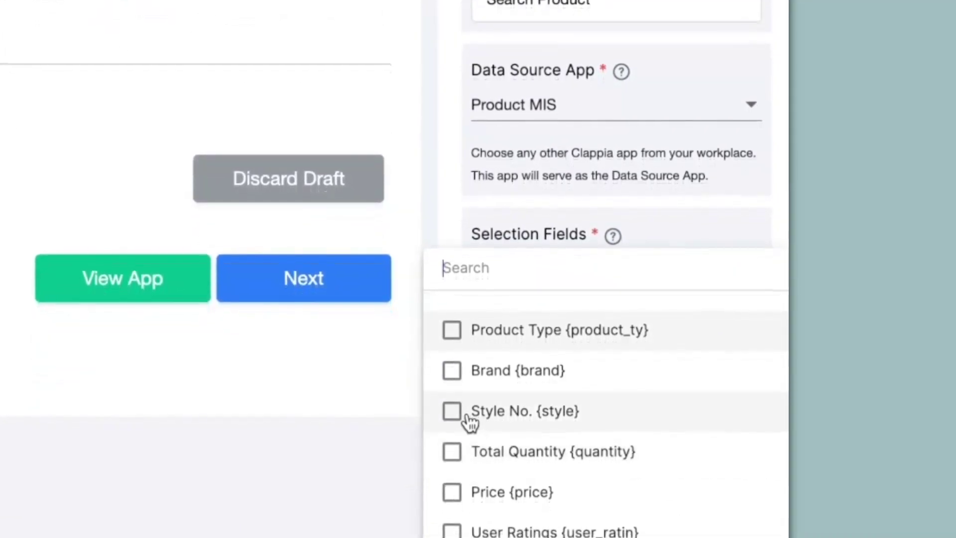
left_click(453, 412)
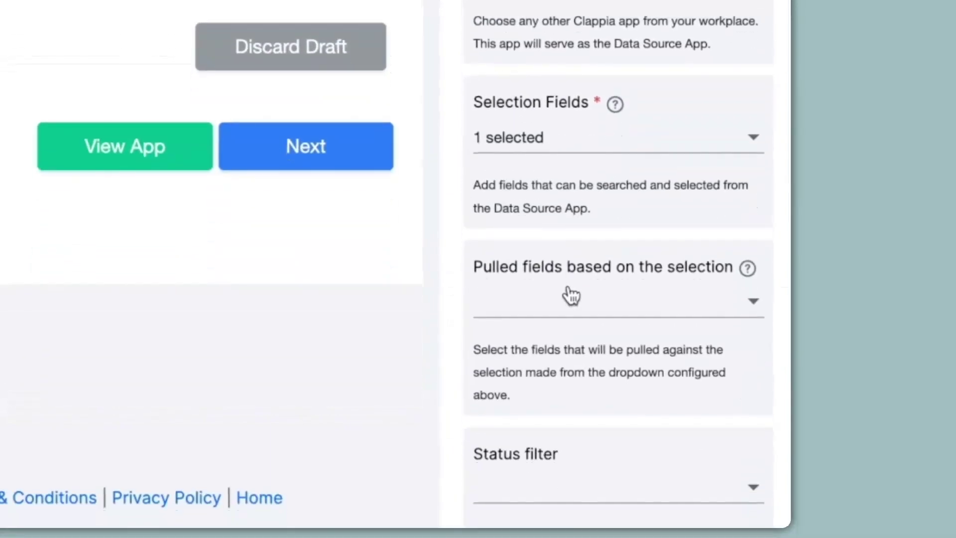
Pull Product Type, Brand, Total Quantity, User Ratings, Product Image and Store Location
left_click(569, 419)
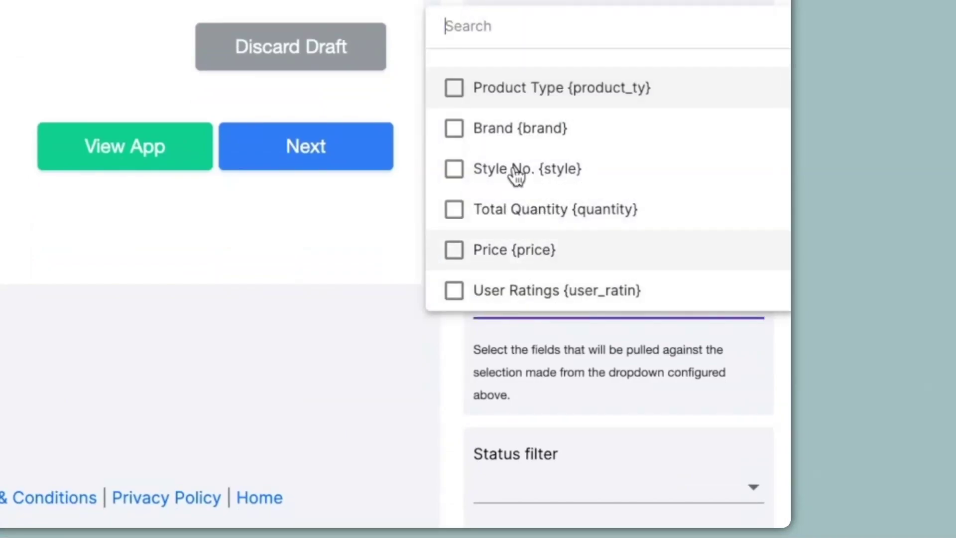
left_click(454, 89)
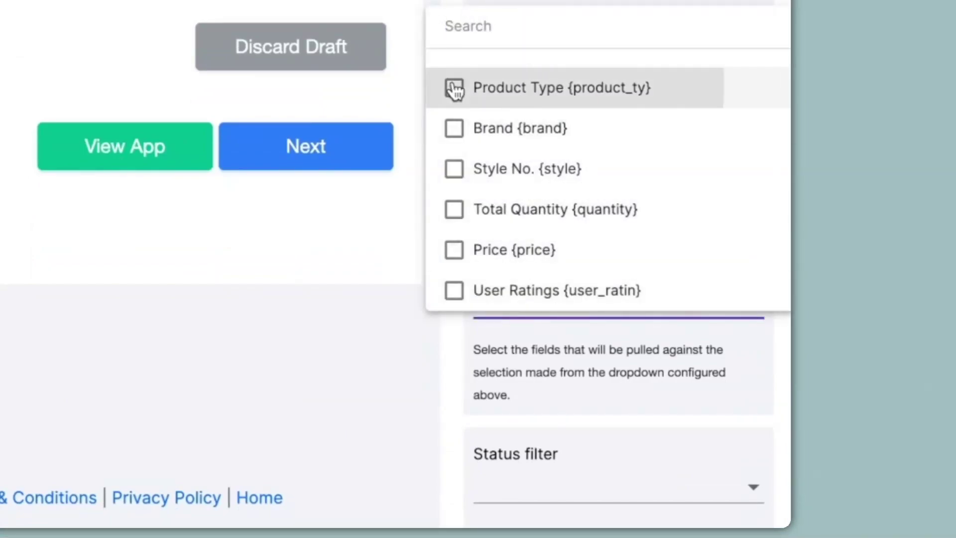
left_click(454, 131)
left_click(455, 211)
scroll(454, 224, "down", 2)
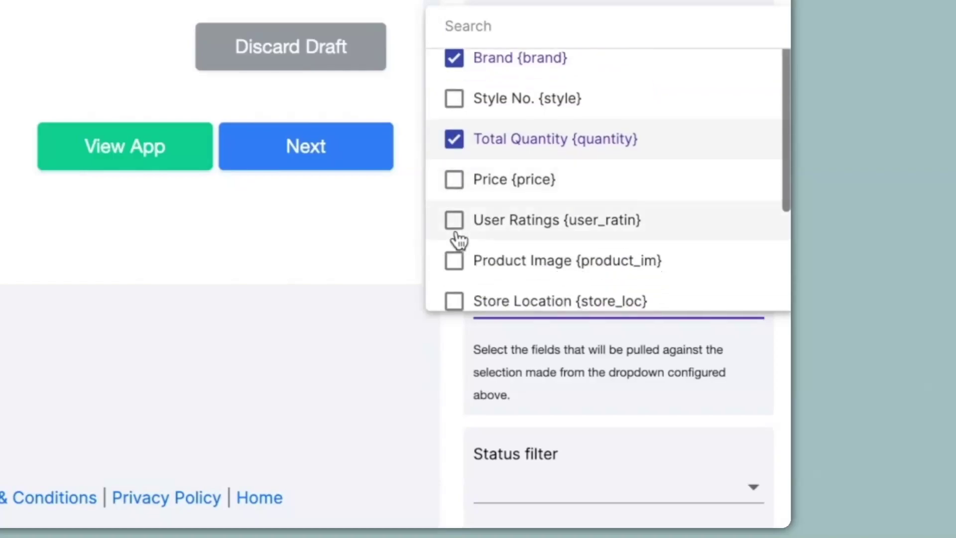
left_click(454, 223)
scroll(455, 234, "down", 1)
left_click(457, 224)
scroll(458, 222, "down", 1)
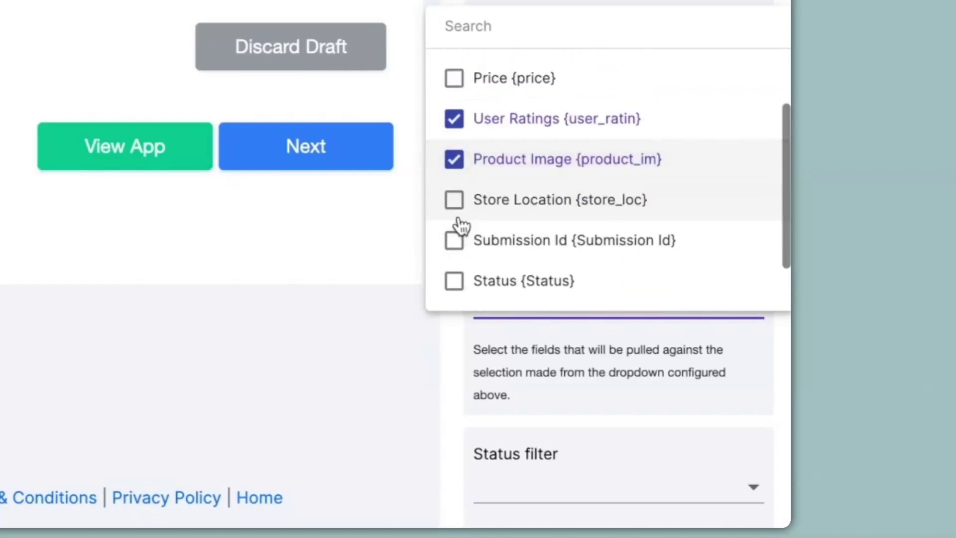
left_click(456, 206)
scroll(455, 209, "down", 1)
key("Escape")
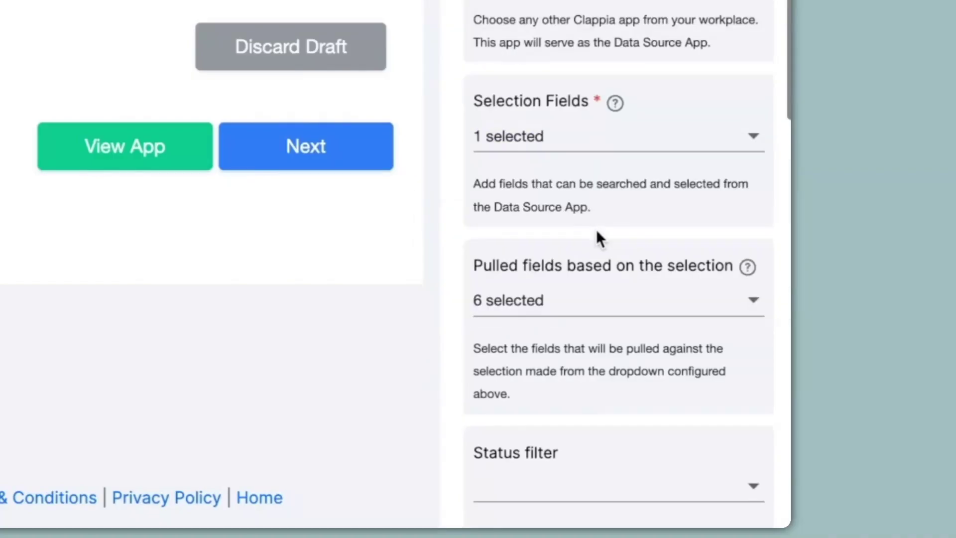
scroll(596, 229, "down", 8)
Save the Search Product field settings and open the Stock app's live form
left_click(605, 482)
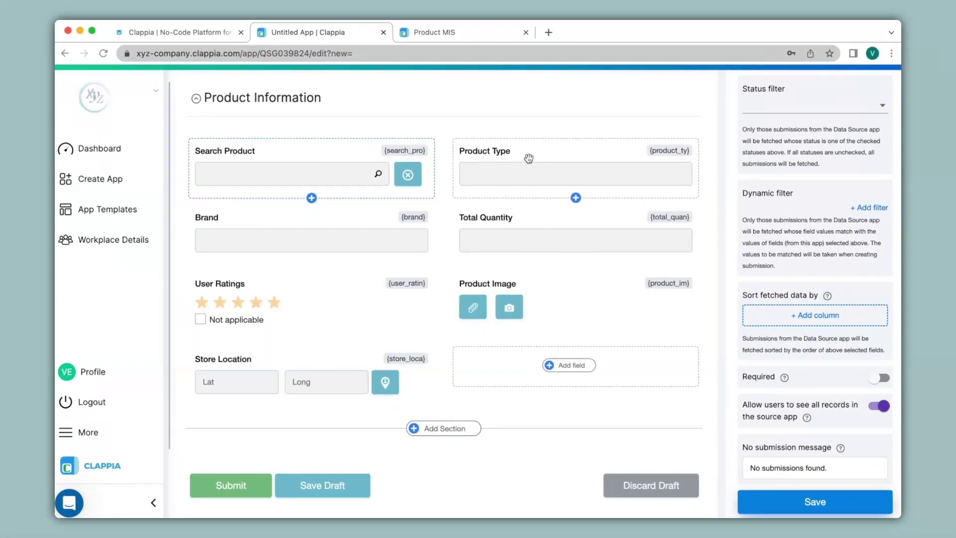
scroll(529, 158, "up", 3)
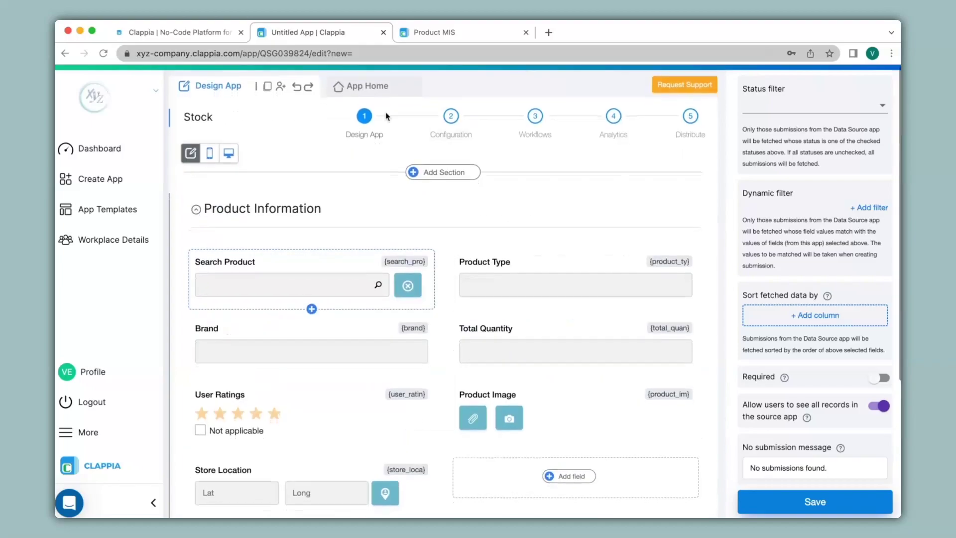
left_click(362, 88)
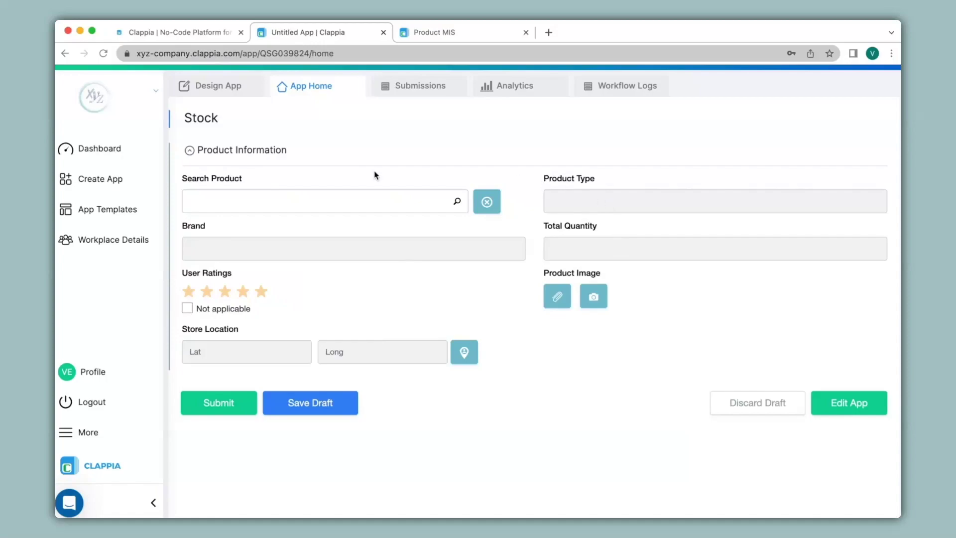
Check the Search Product choices M02, M01, L02, L01 against the Product MIS records
left_click(306, 197)
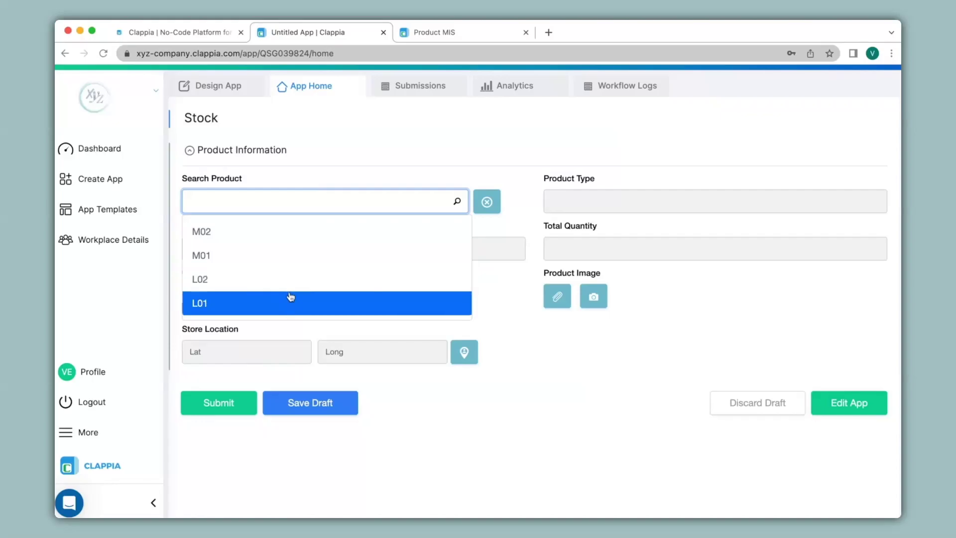
left_click(451, 33)
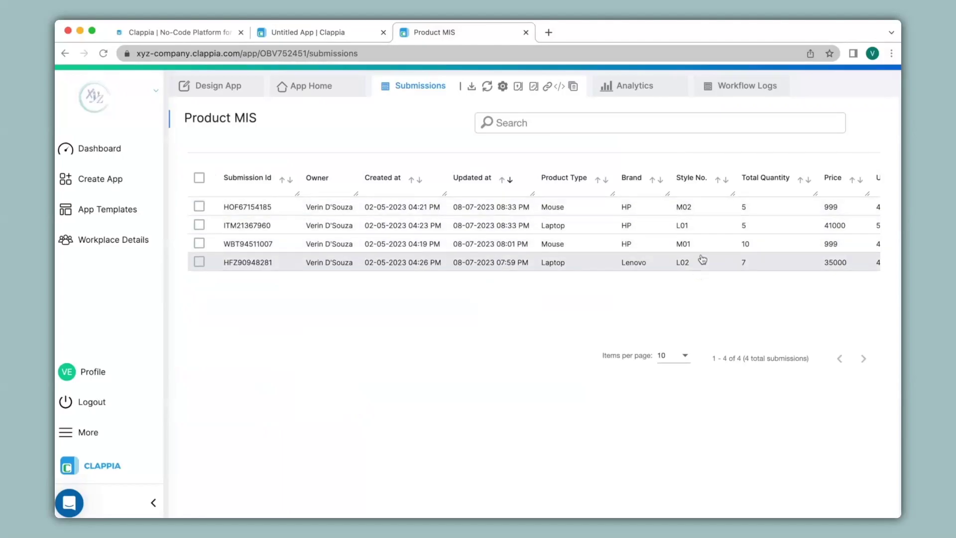
left_click(302, 32)
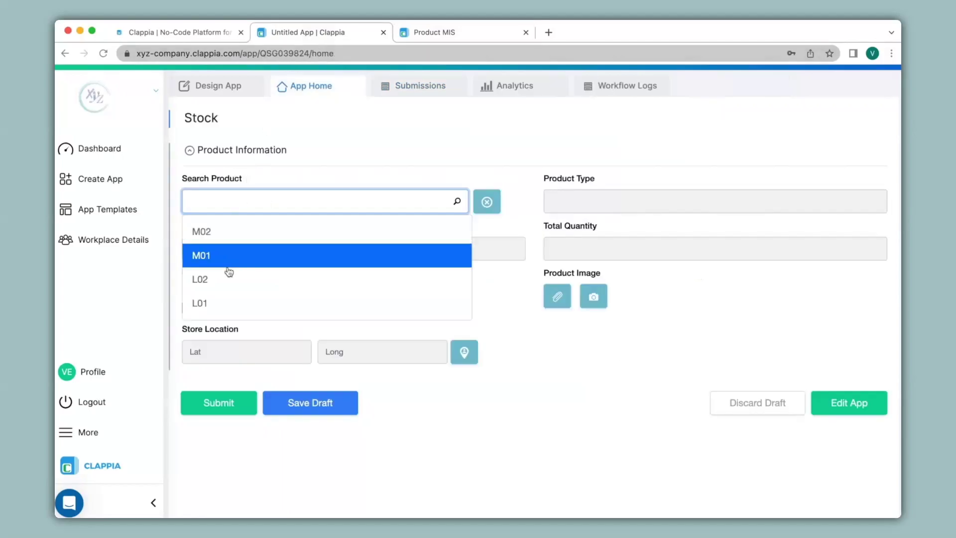
Select L01 to fetch its HP laptop details, quantity 5, ratings, image and store location
left_click(220, 303)
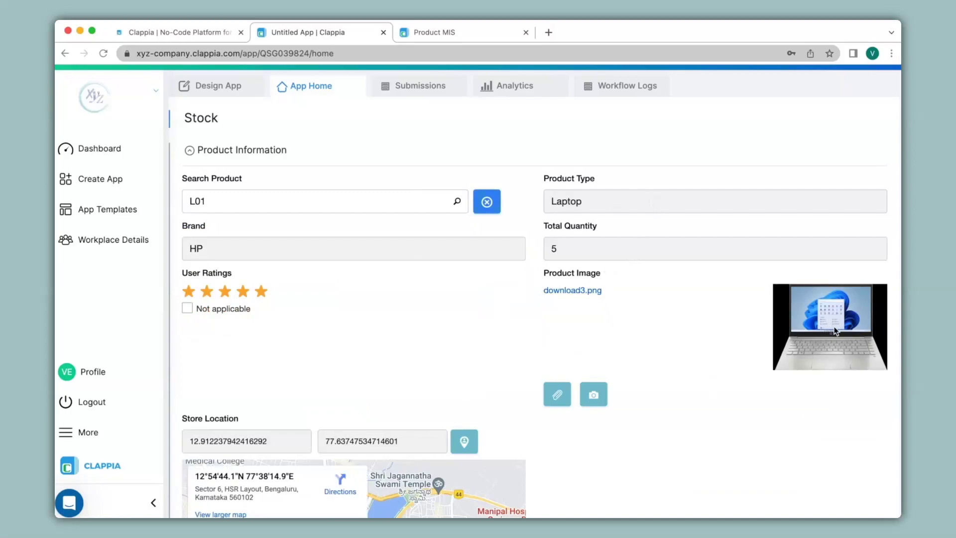
scroll(835, 332, "down", 5)
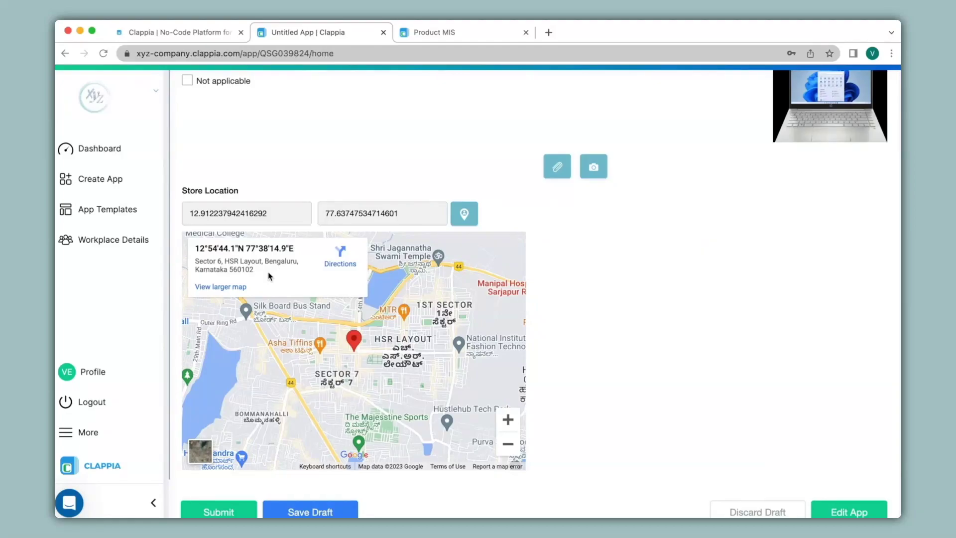
scroll(268, 276, "down", 2)
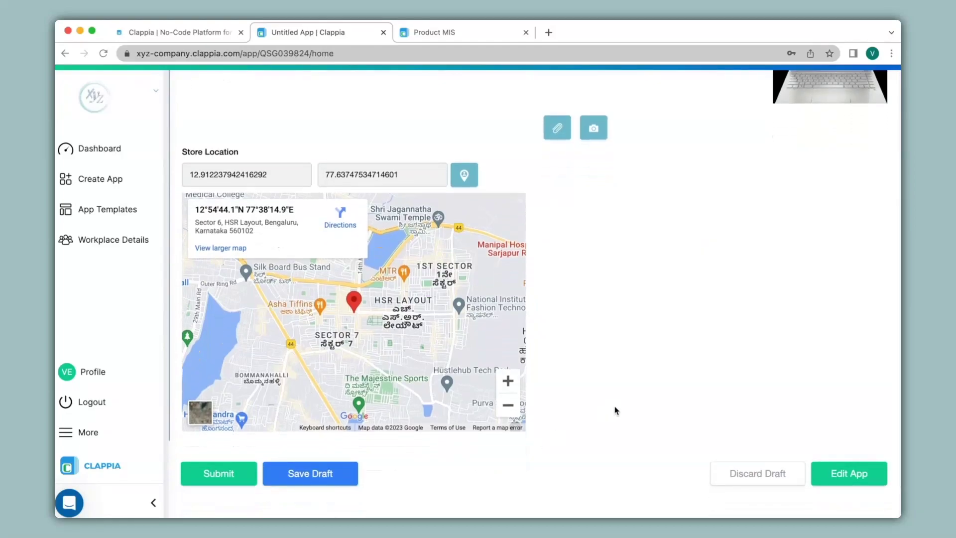
left_click(226, 486)
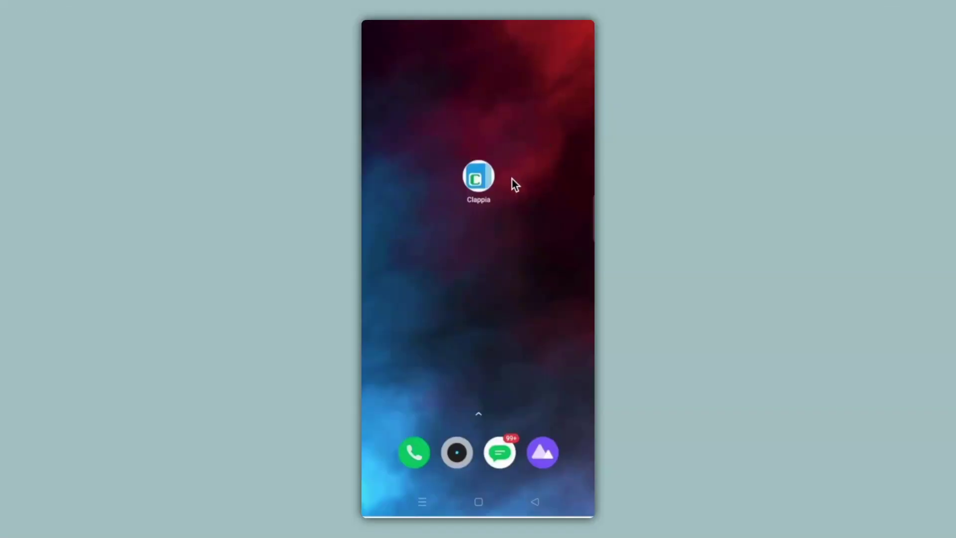
Launch Clappia on the phone, open Stock, and list Search Product suggestions M02, M01, L02, L01
left_click(487, 180)
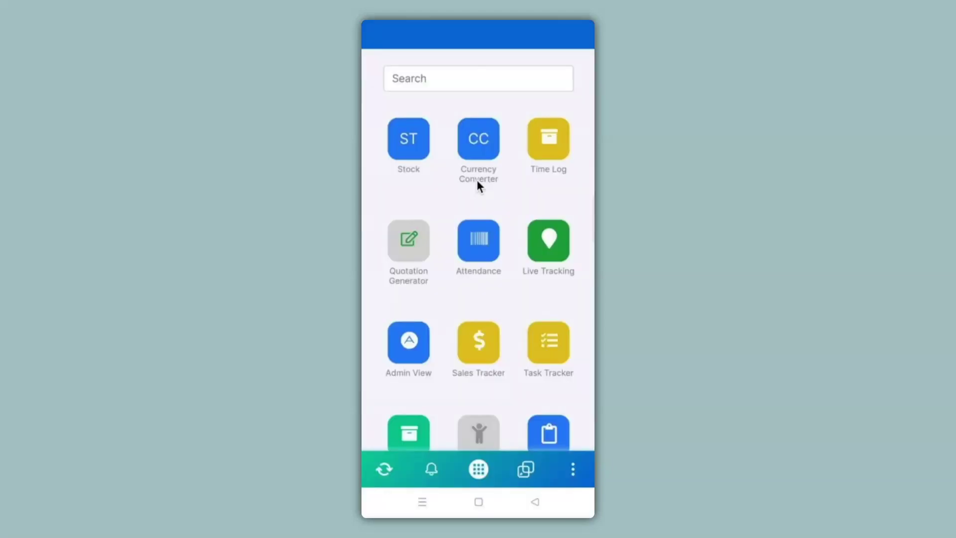
left_click(409, 141)
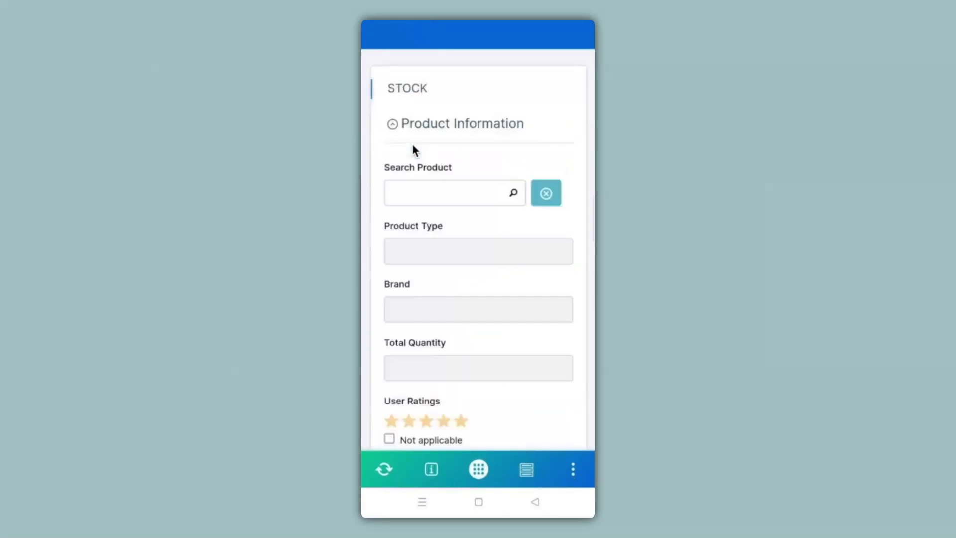
scroll(413, 146, "down", 4)
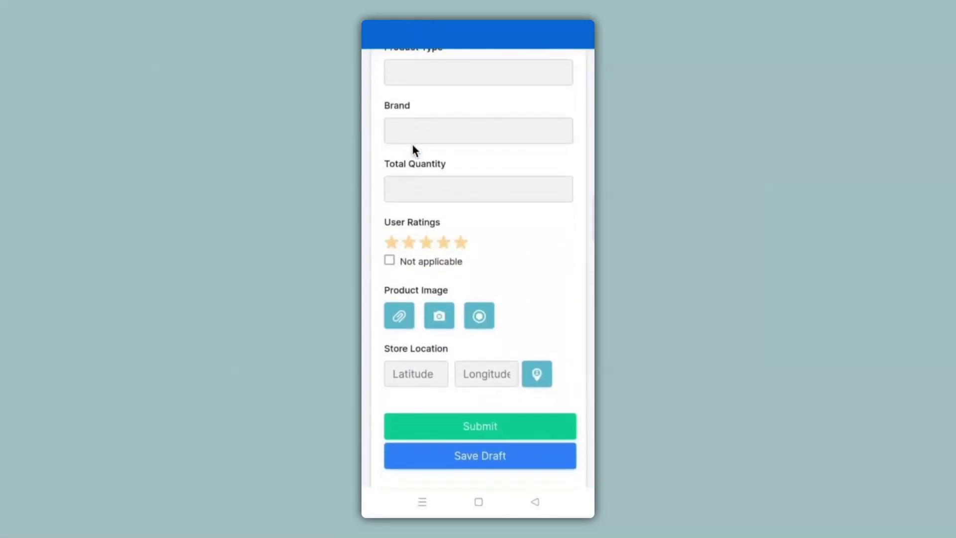
scroll(413, 146, "up", 2)
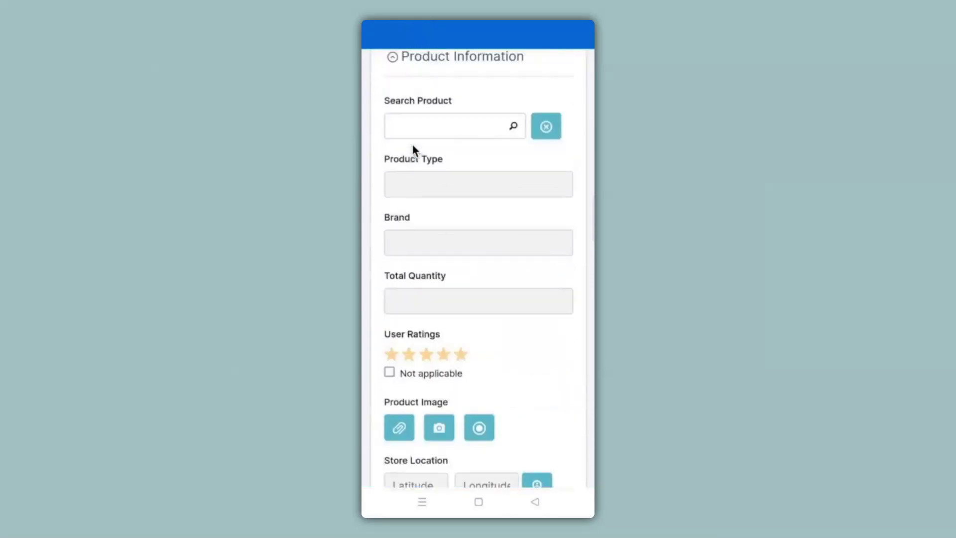
left_click(429, 126)
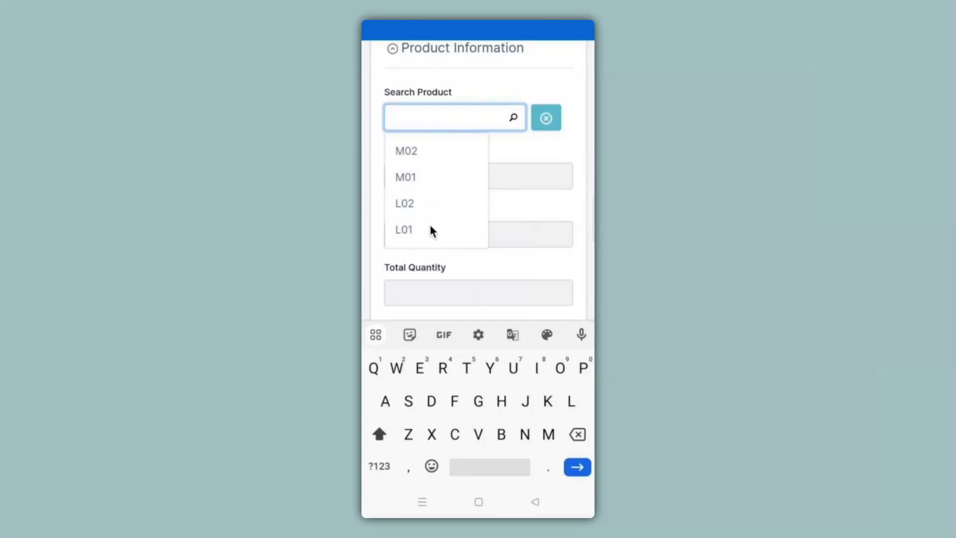
Select M02 in Search Product and review the filled Mouse, HP, quantity 5, image and map
left_click(420, 153)
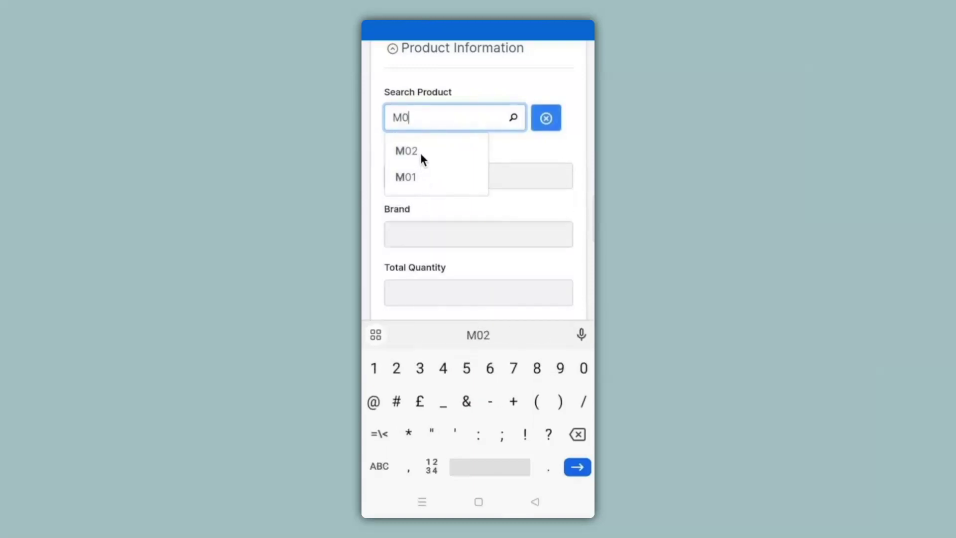
left_click(420, 152)
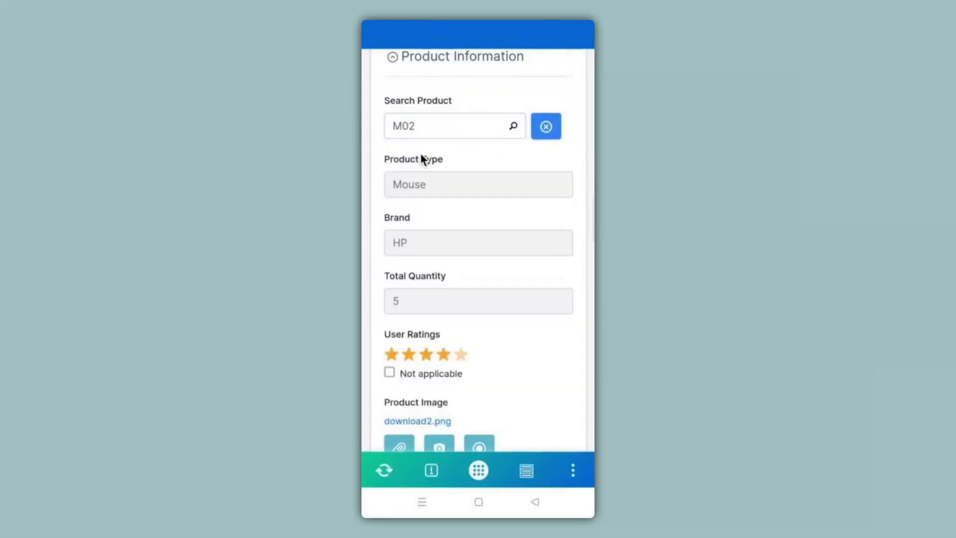
scroll(421, 157, "down", 5)
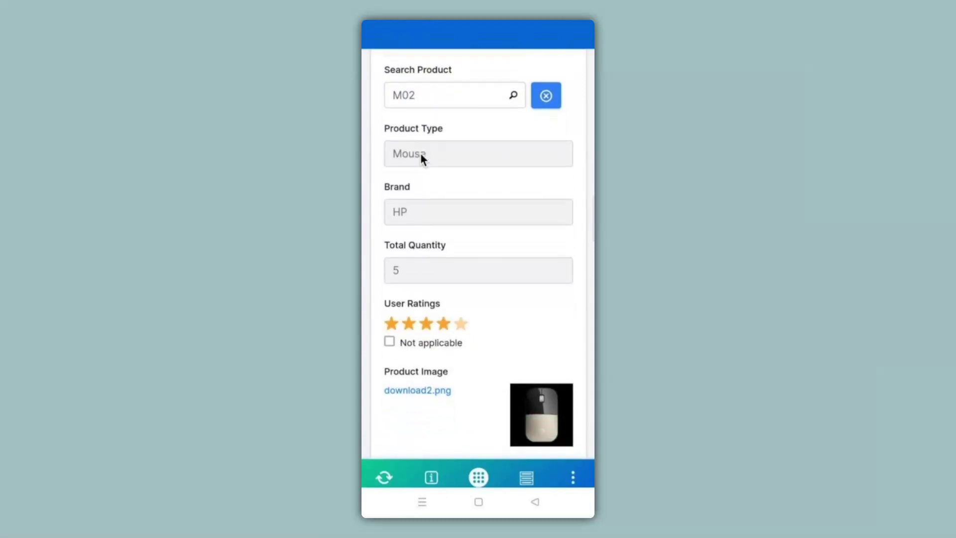
scroll(420, 158, "down", 3)
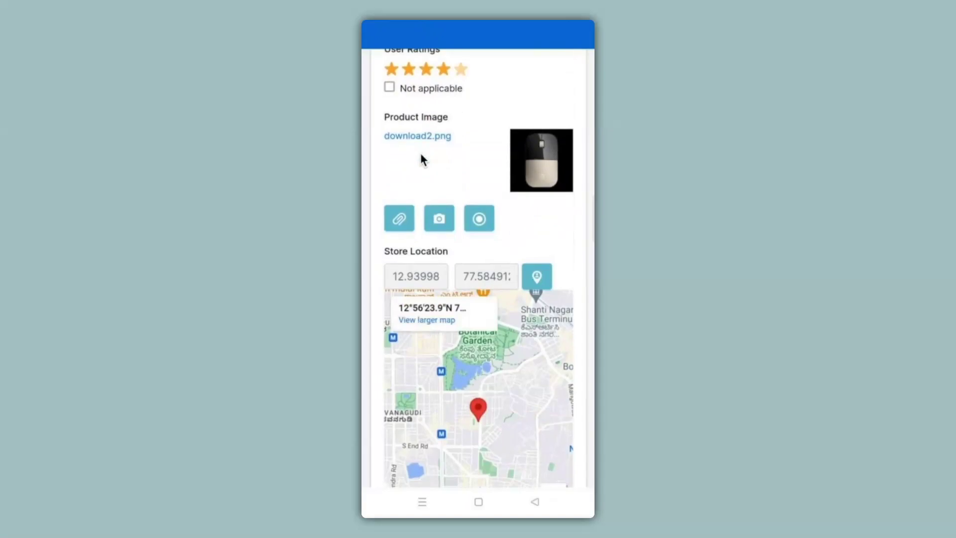
scroll(420, 158, "down", 3)
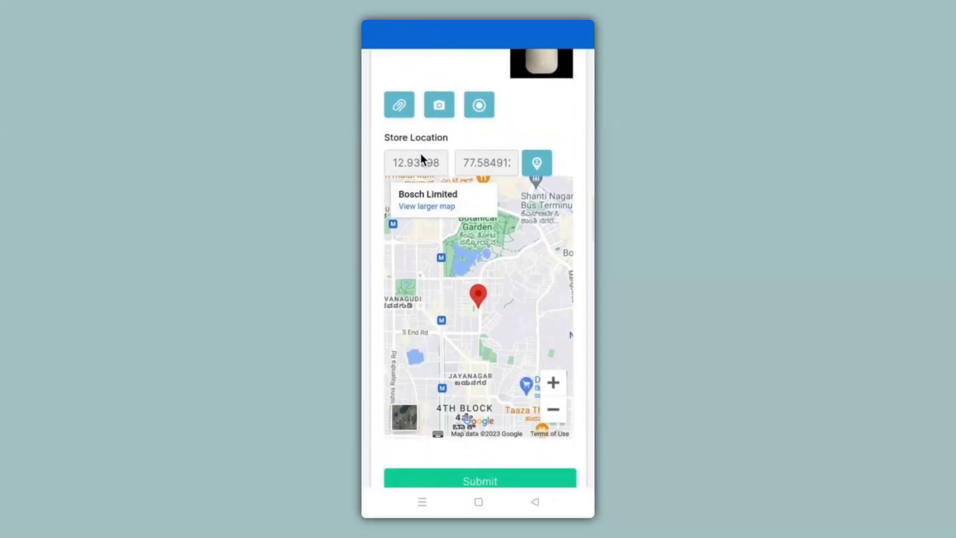
scroll(422, 159, "down", 1)
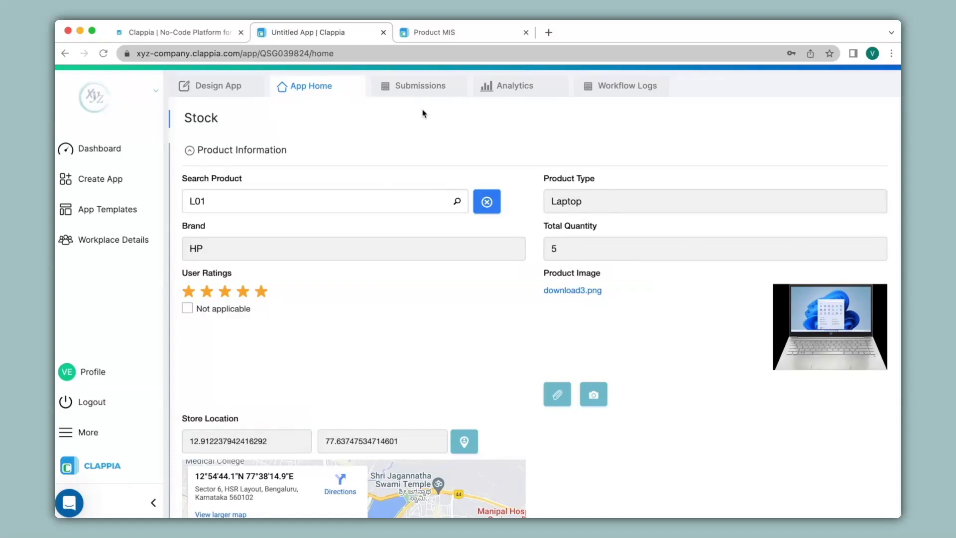
Return to the Stock app's Design App editor to view the Search Product field settings
left_click(226, 90)
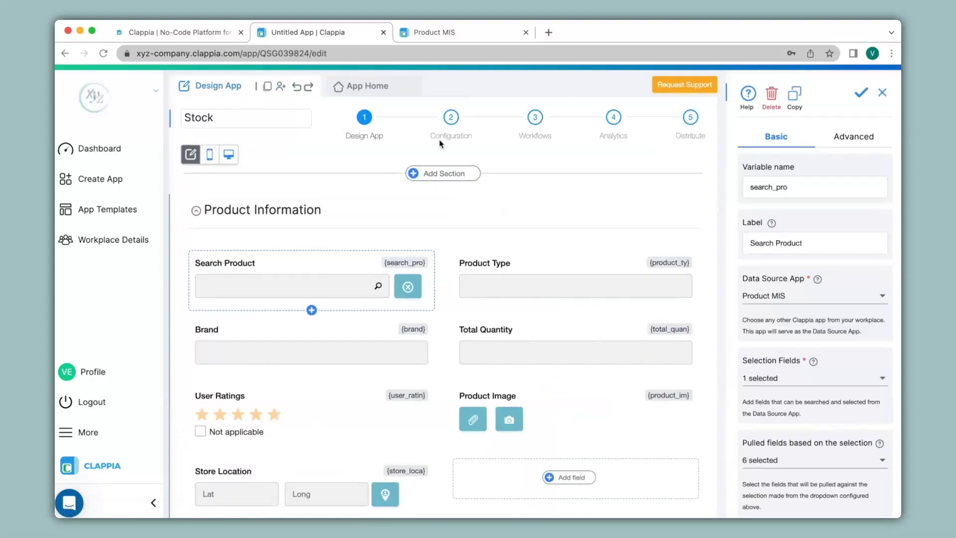